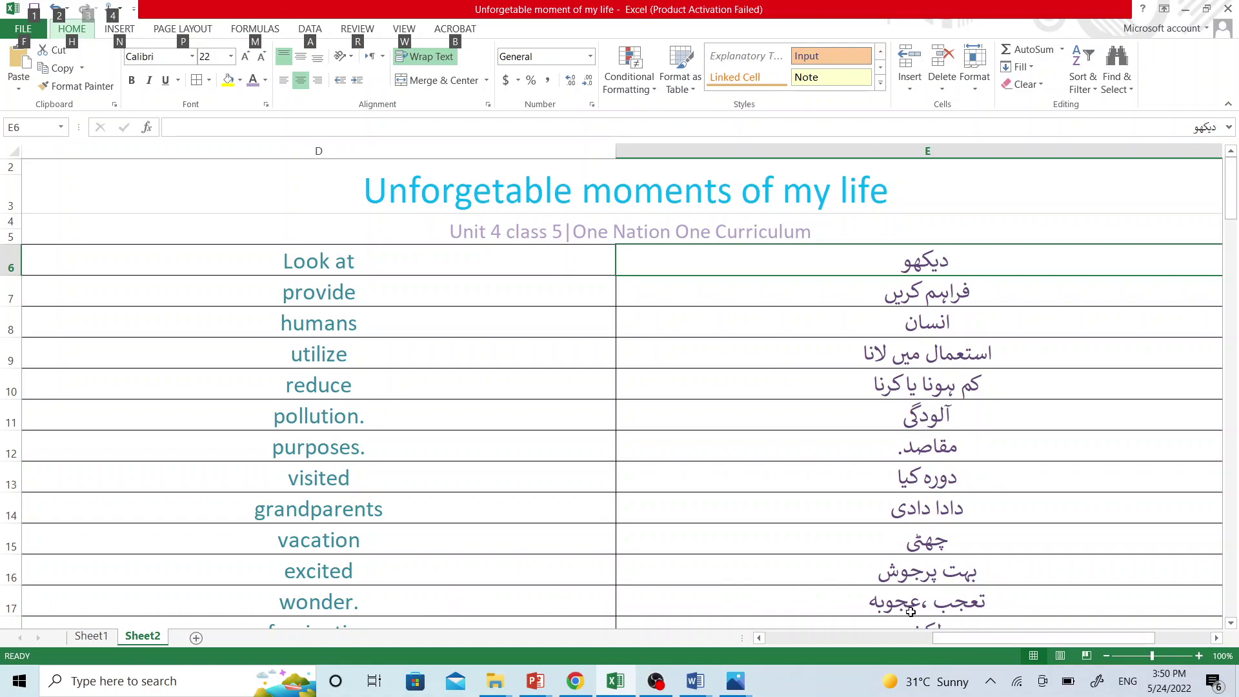
scroll(908, 611, "down", 1)
scroll(908, 611, "down", 3)
scroll(908, 611, "down", 1)
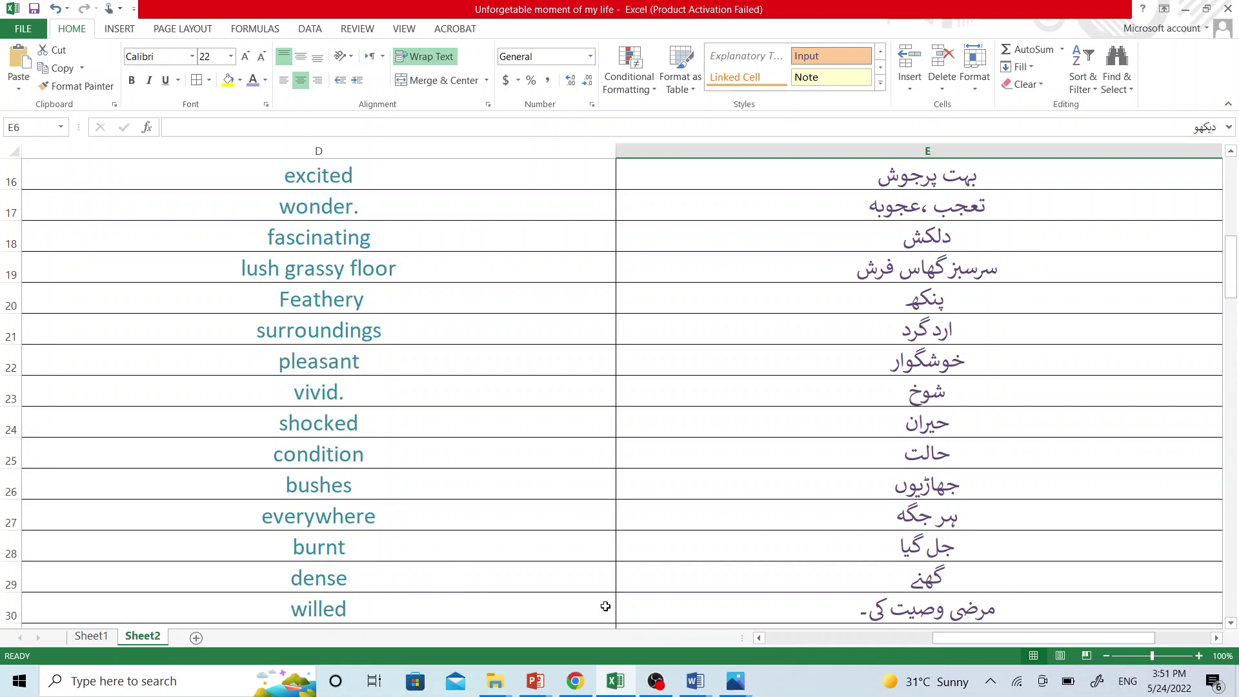
scroll(903, 610, "down", 1)
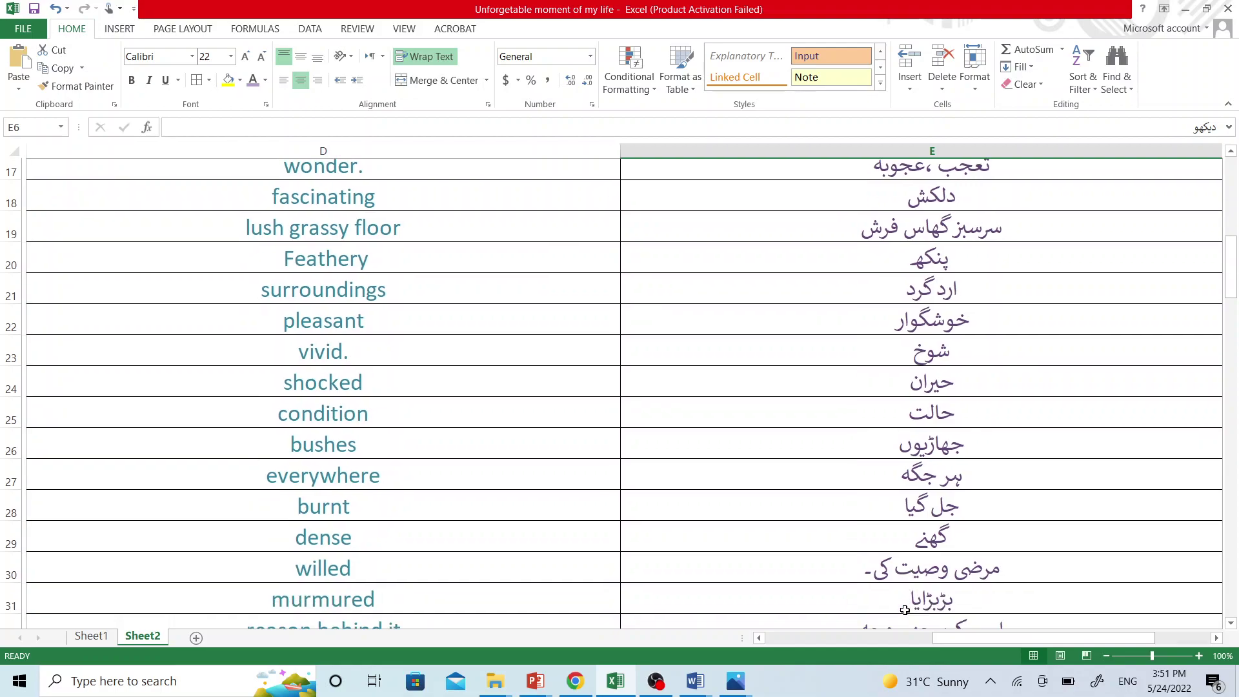
scroll(903, 610, "down", 2)
scroll(903, 610, "down", 1)
scroll(903, 610, "down", 1)
scroll(904, 611, "down", 1)
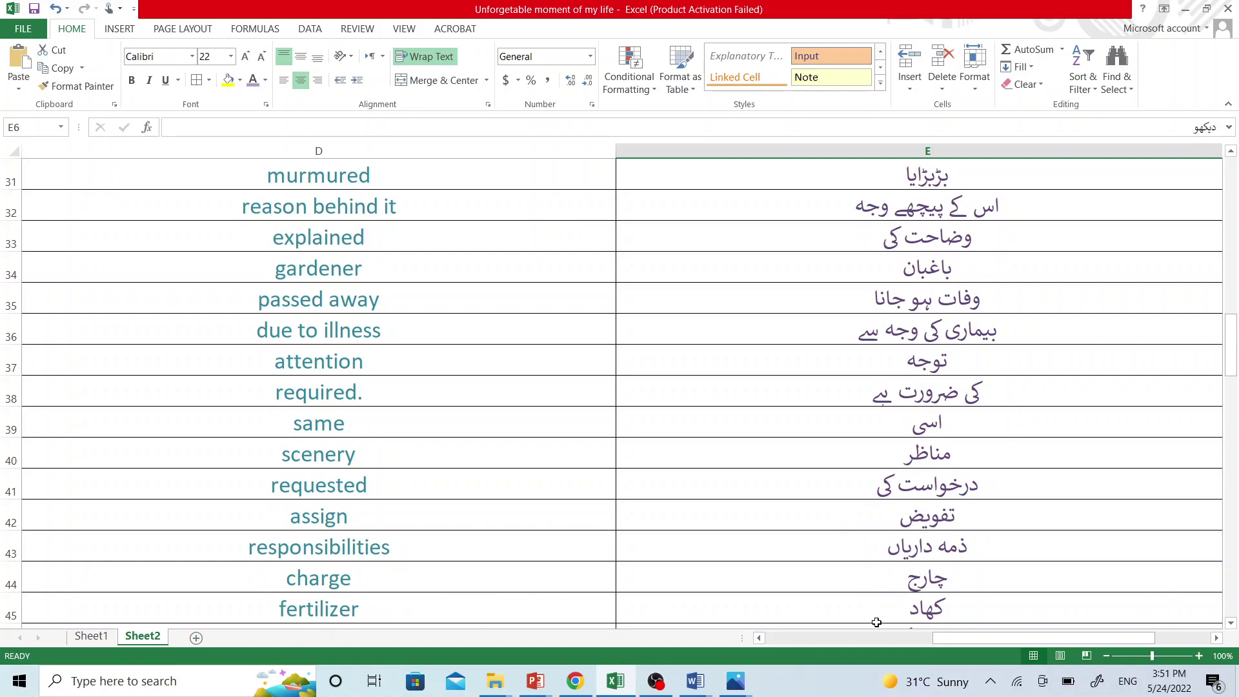
scroll(876, 623, "down", 1)
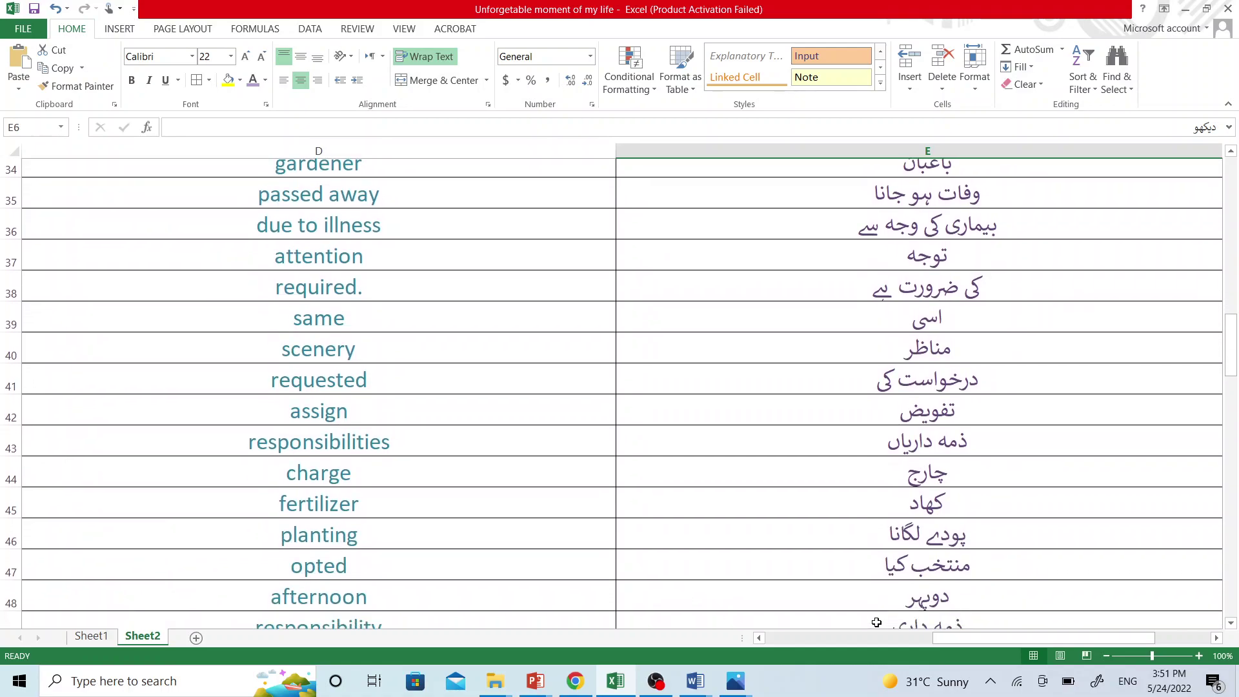
scroll(875, 622, "down", 1)
scroll(876, 623, "down", 2)
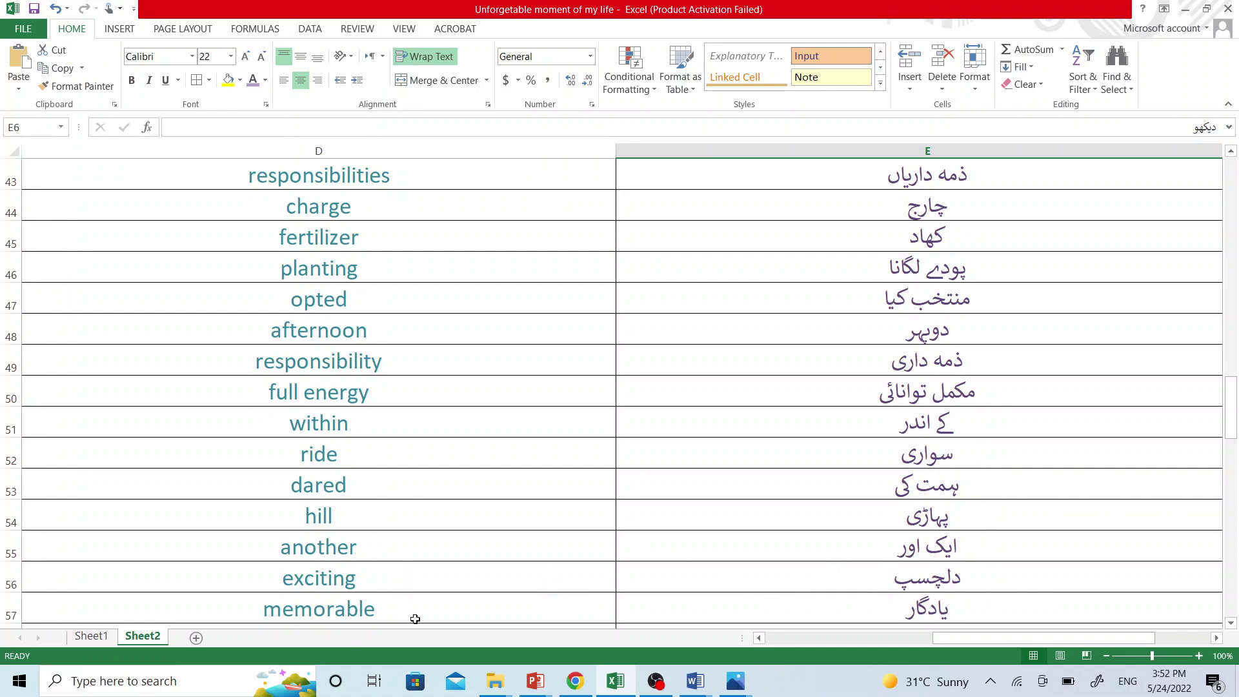
scroll(415, 618, "down", 1)
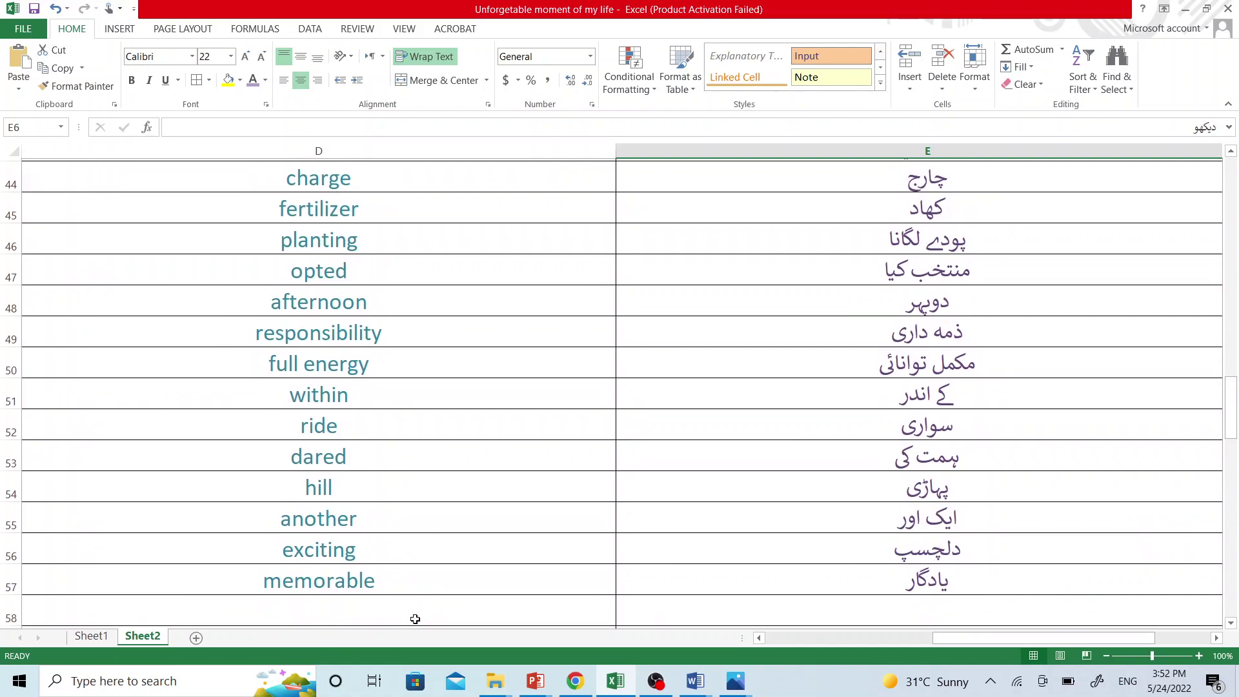